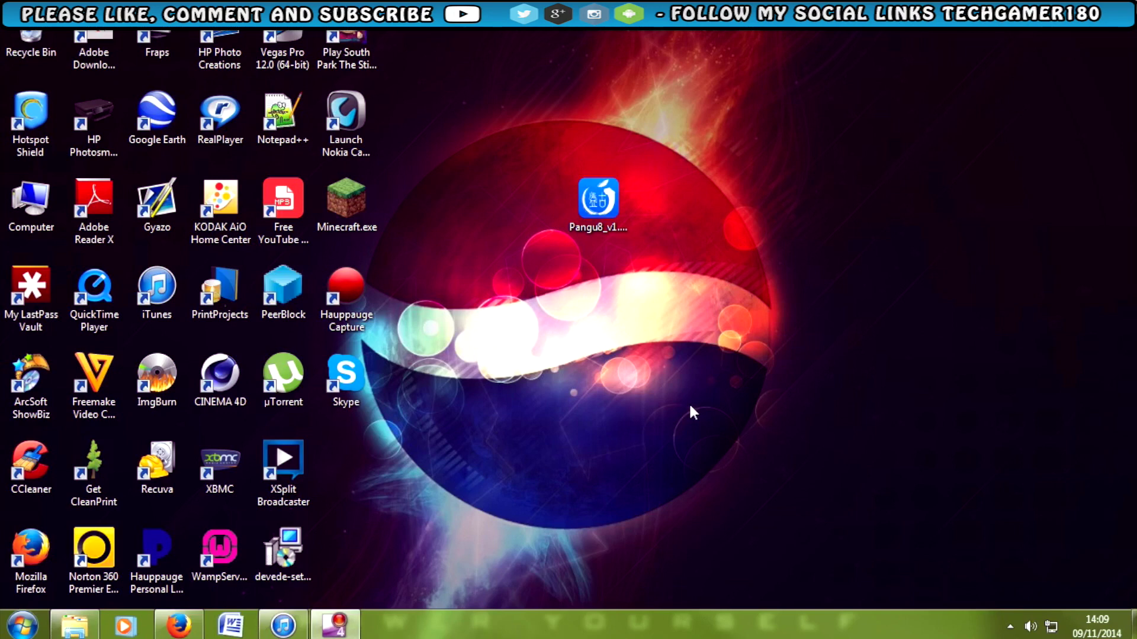
Step: Select and deselect the Pangu8 installer icon on the desktop
{"action": "left_click", "coordinate": [604, 232]}
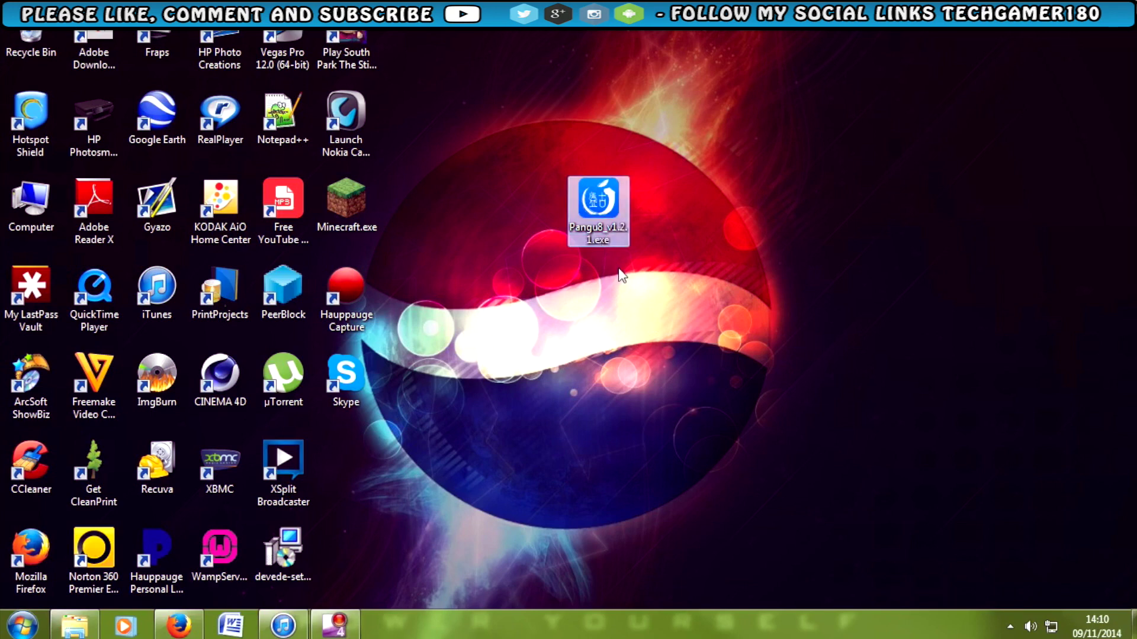
{"action": "left_click", "coordinate": [622, 293]}
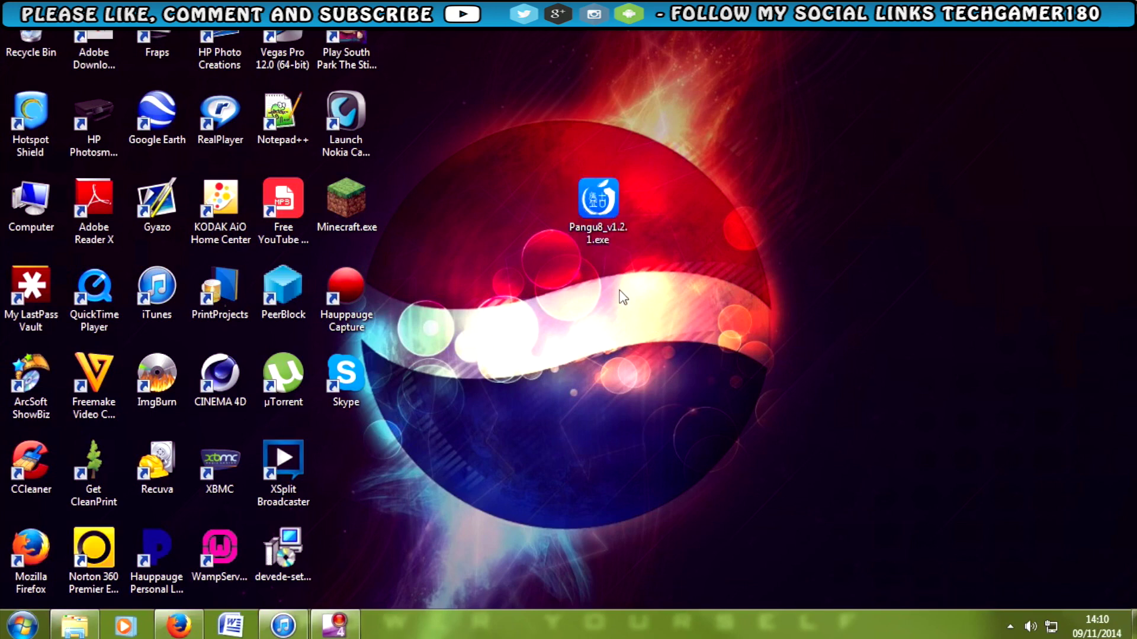
{"action": "left_click", "coordinate": [614, 245]}
{"action": "left_click", "coordinate": [649, 326]}
Step: Revisit the en.pangu.io download page in the browser, then return to the desktop
{"action": "left_click", "coordinate": [178, 623]}
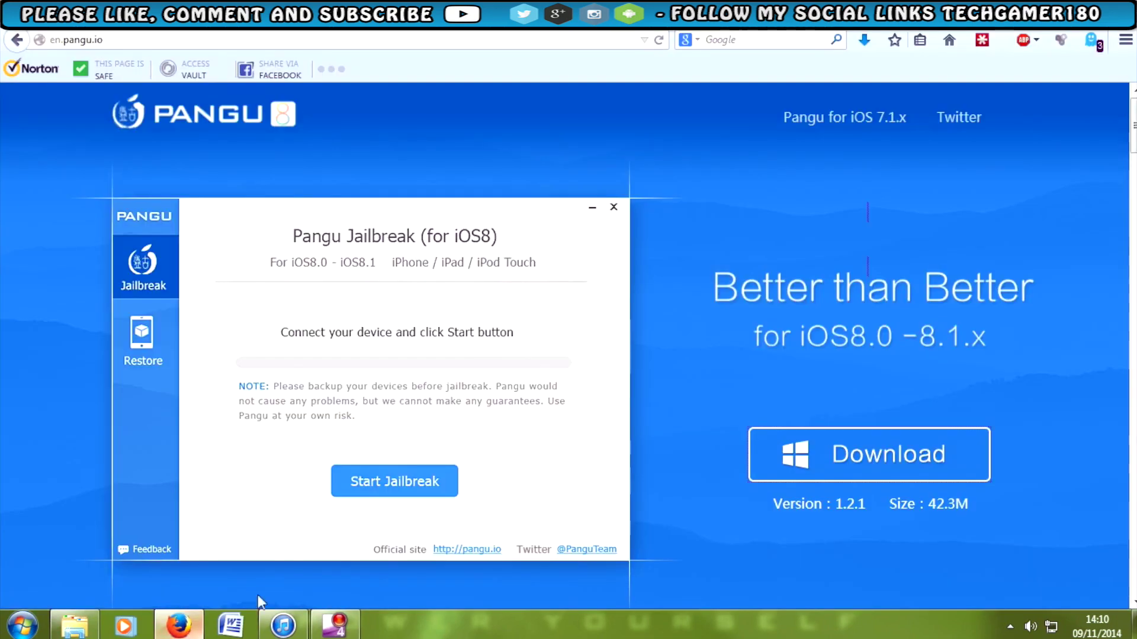
{"action": "key", "text": "ctrl+l"}
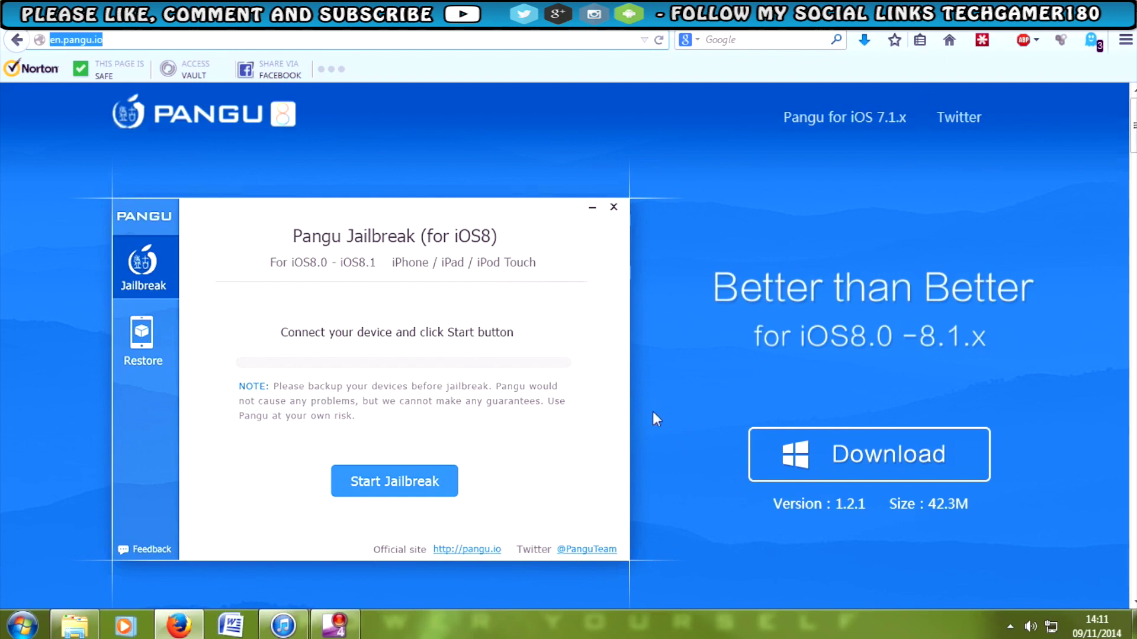
{"action": "scroll", "coordinate": [610, 421], "scroll_direction": "down", "scroll_amount": 2}
{"action": "scroll", "coordinate": [610, 422], "scroll_direction": "up", "scroll_amount": 2}
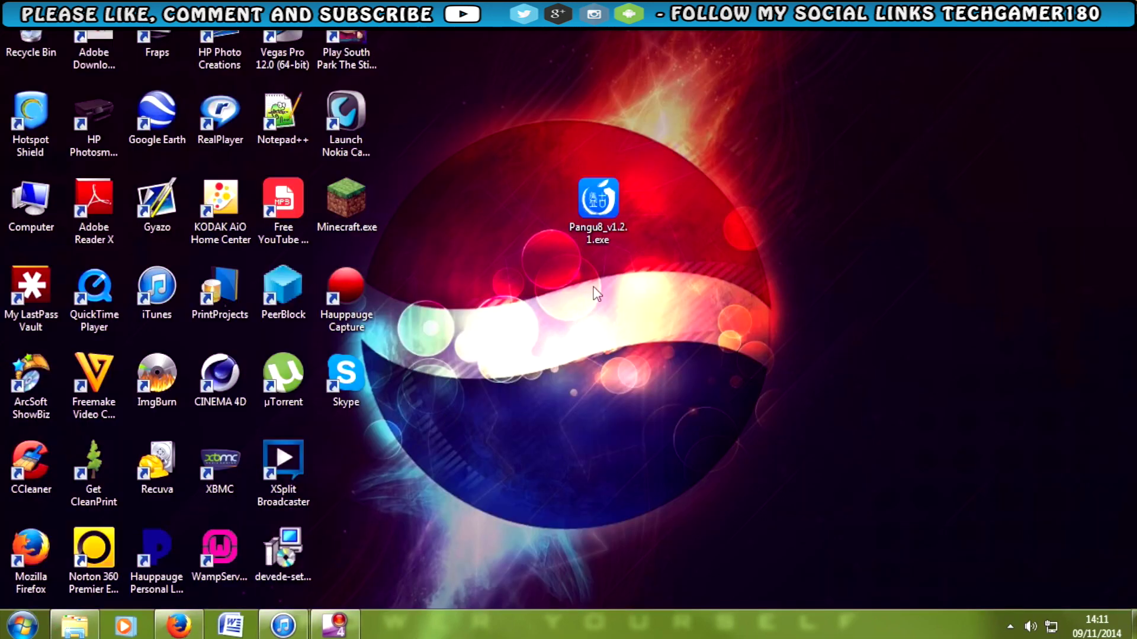
{"action": "left_click", "coordinate": [604, 237]}
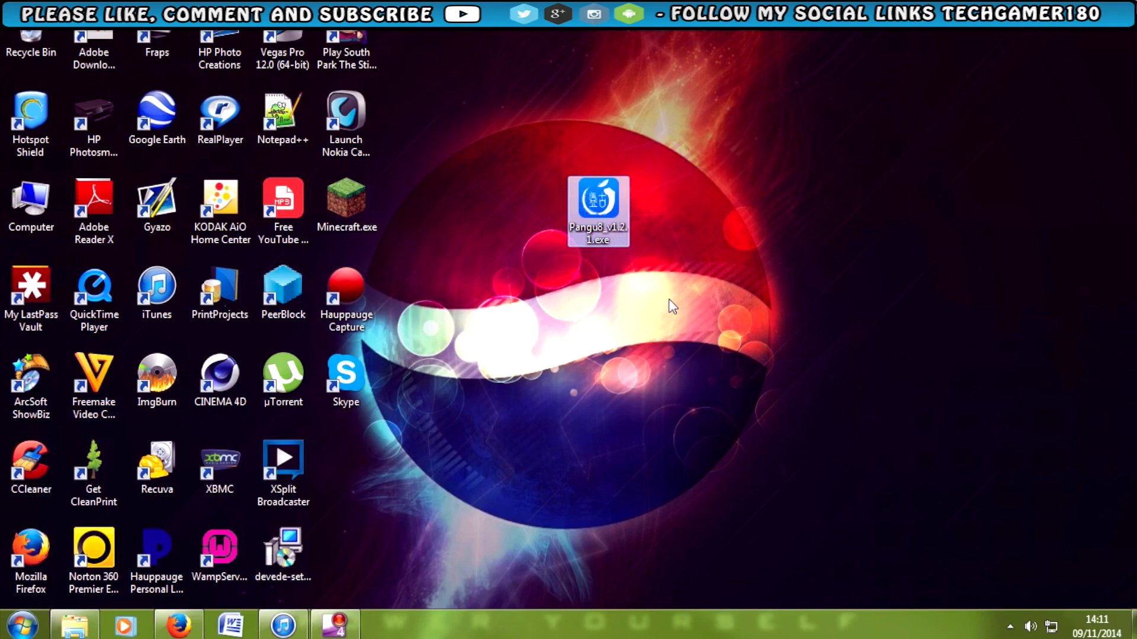
{"action": "left_click", "coordinate": [628, 293]}
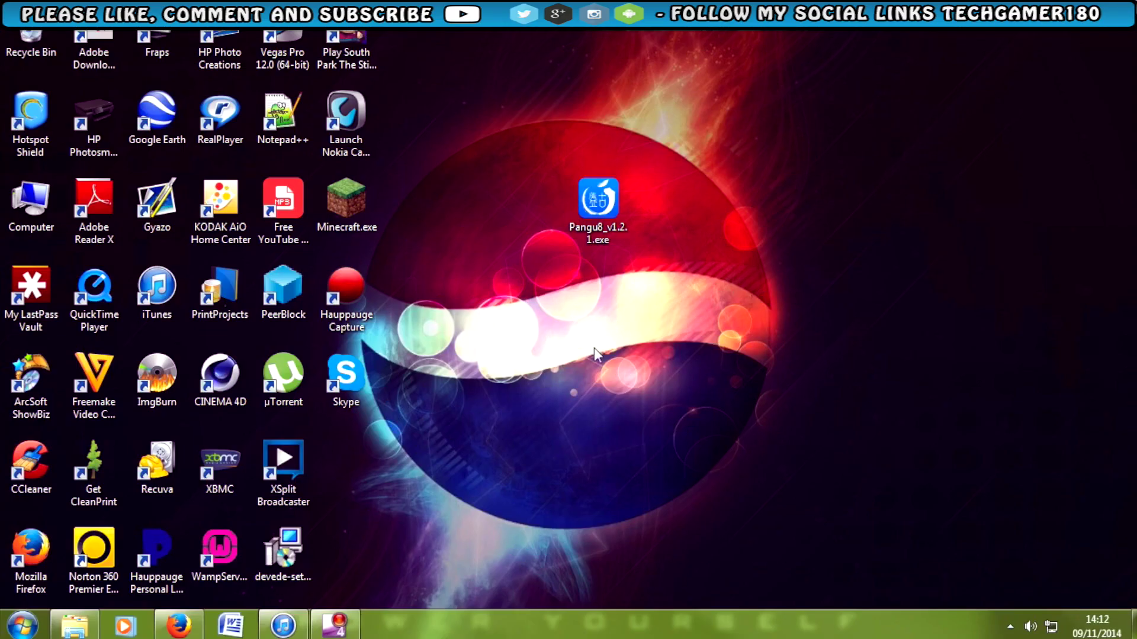
Step: Confirm the iPad mini in iTunes, then run Pangu8_v1.2.1.exe past the security warning
{"action": "left_click", "coordinate": [293, 626]}
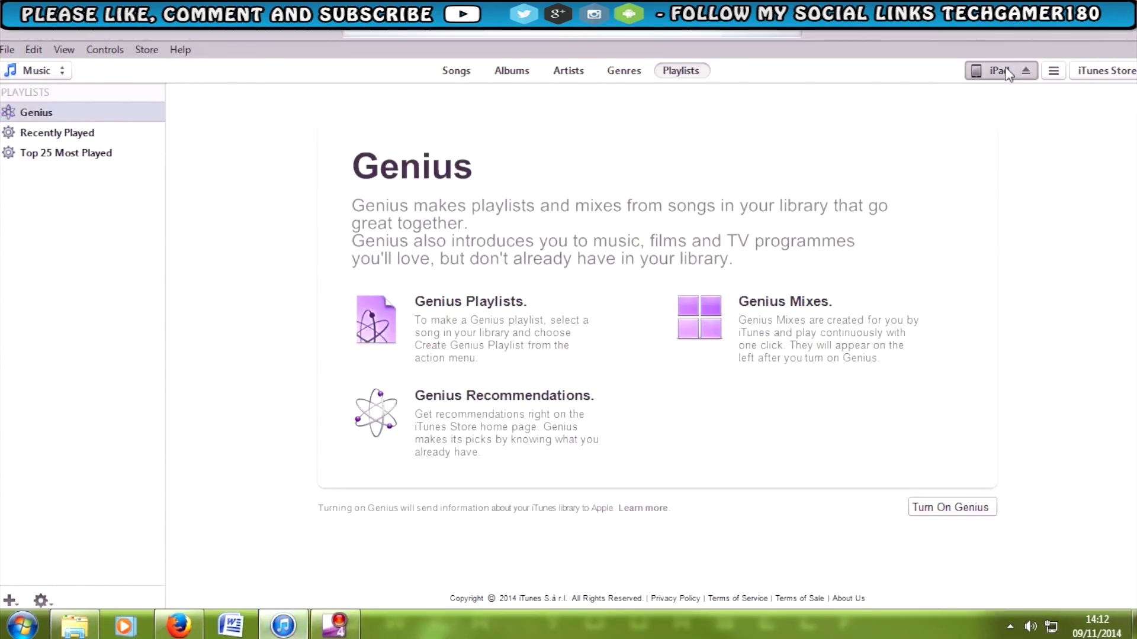
{"action": "left_click", "coordinate": [1001, 72]}
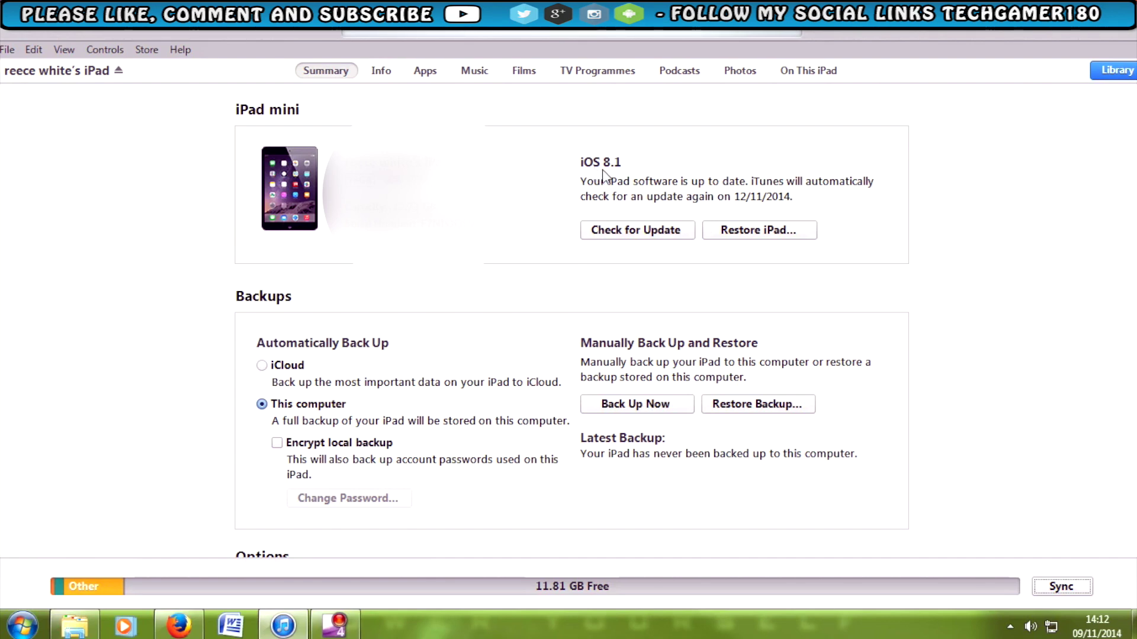
{"action": "left_click", "coordinate": [1079, 7]}
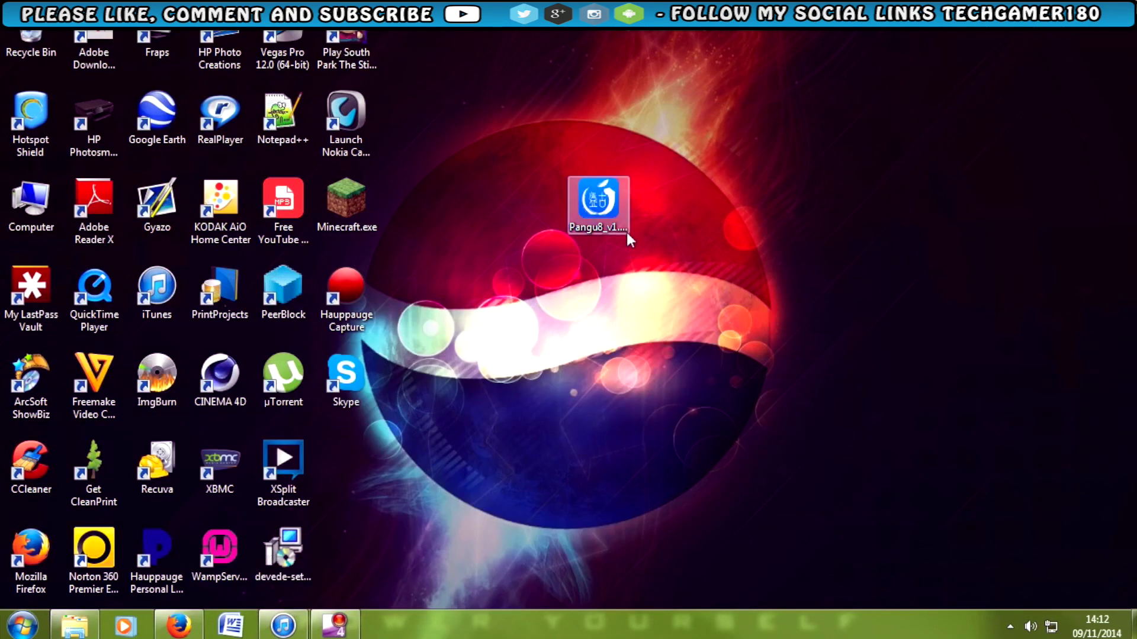
{"action": "double_click", "coordinate": [595, 205]}
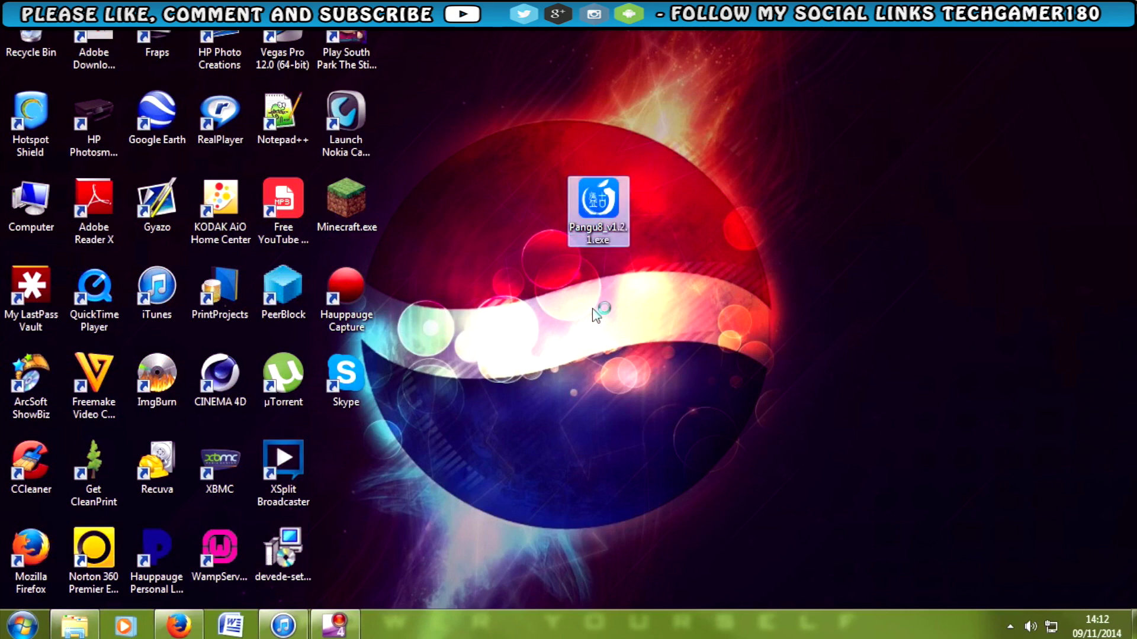
{"action": "left_click", "coordinate": [610, 343]}
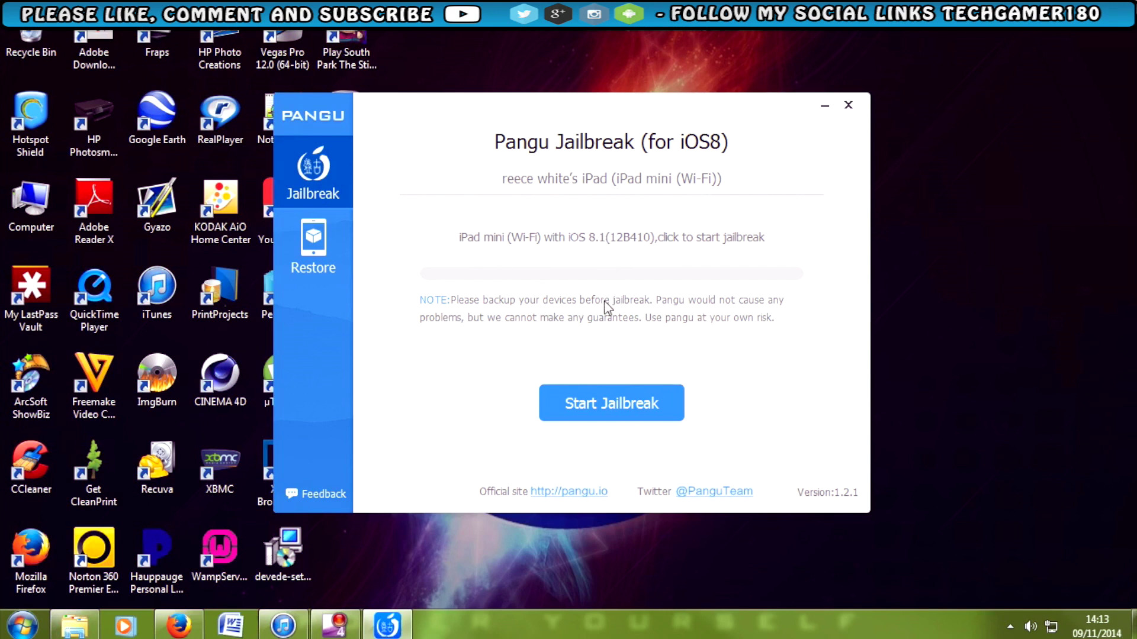
Step: Start the jailbreak and answer 'Already did' on the Pangu 8 notice
{"action": "left_click", "coordinate": [624, 419]}
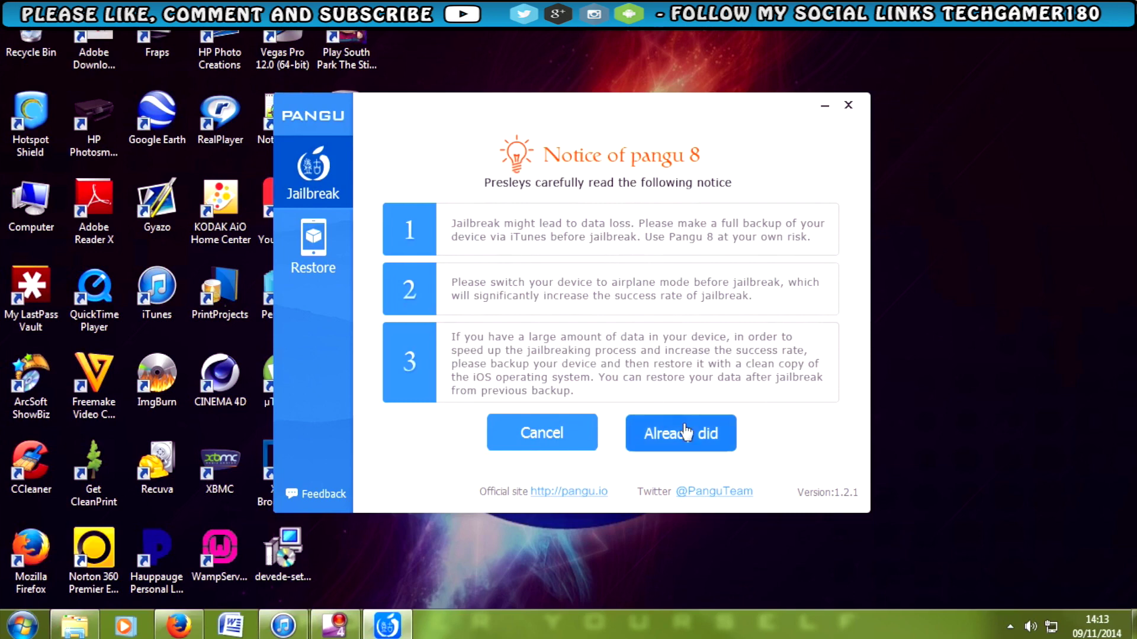
{"action": "left_click", "coordinate": [665, 449]}
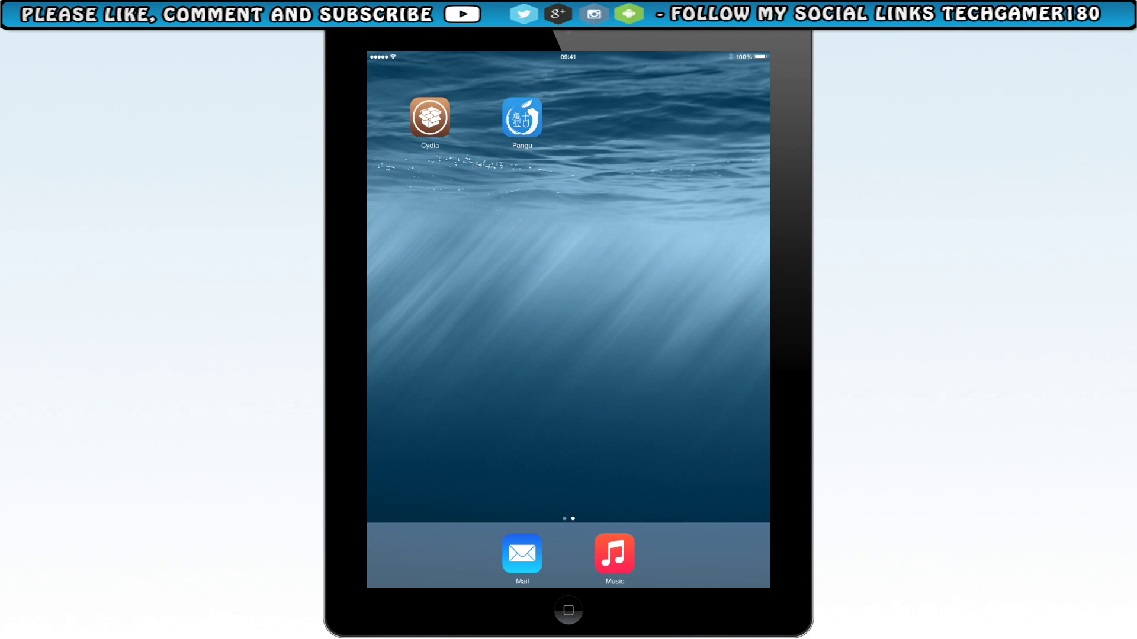
Step: Open Cydia from the iPad's second home screen page
{"action": "left_click", "coordinate": [429, 118]}
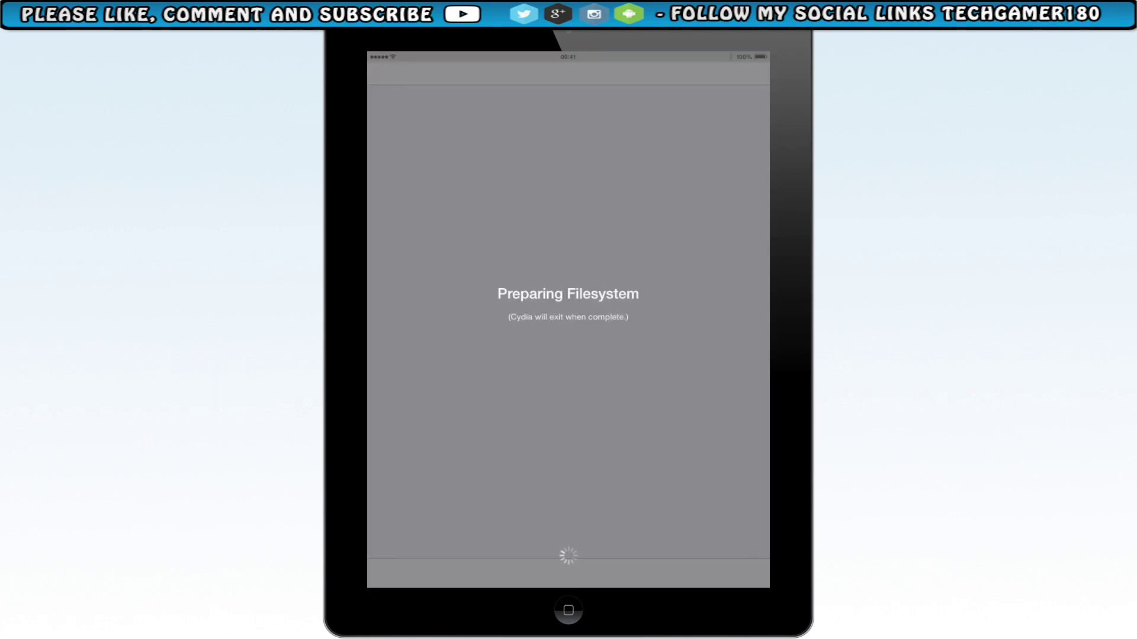